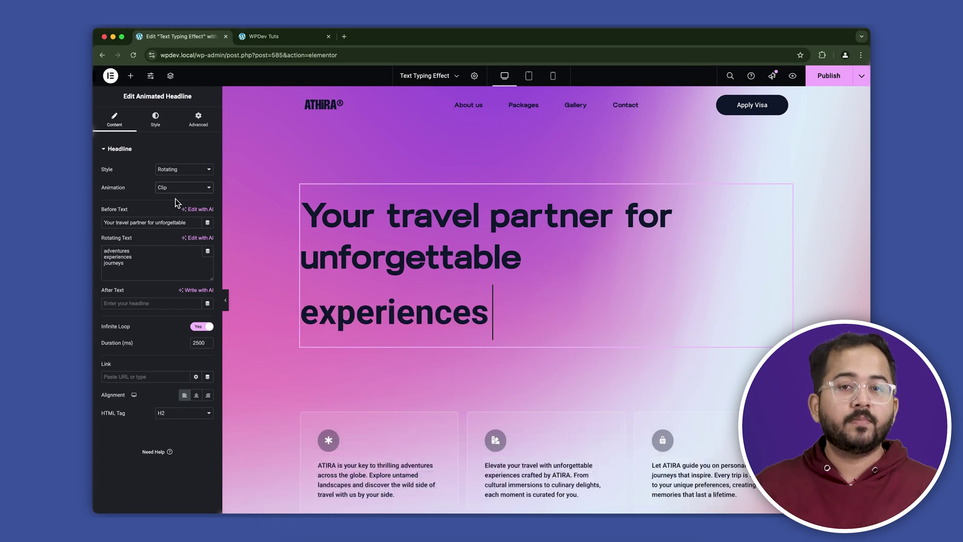
Keep the Rotating headline style and try the Flip animation for rotating words
click(175, 170)
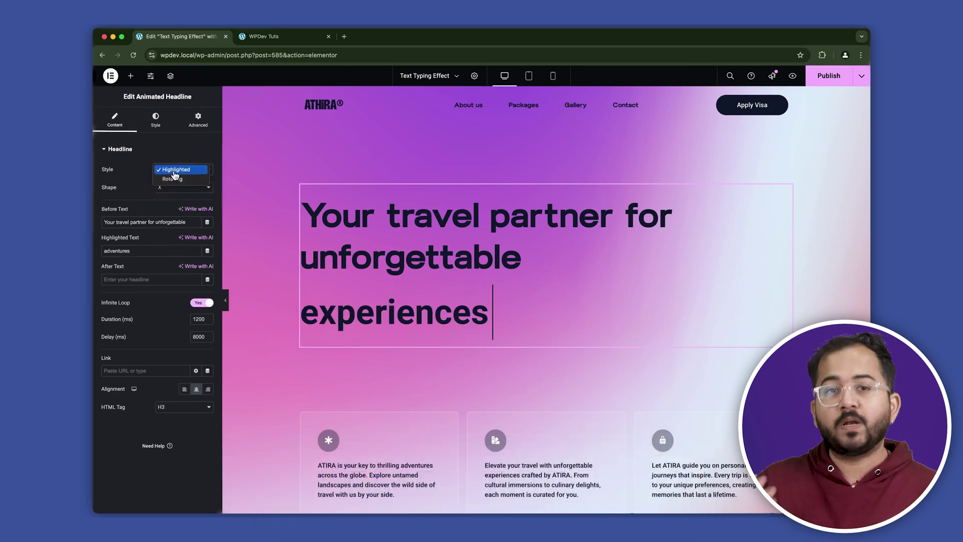
click(172, 179)
click(178, 186)
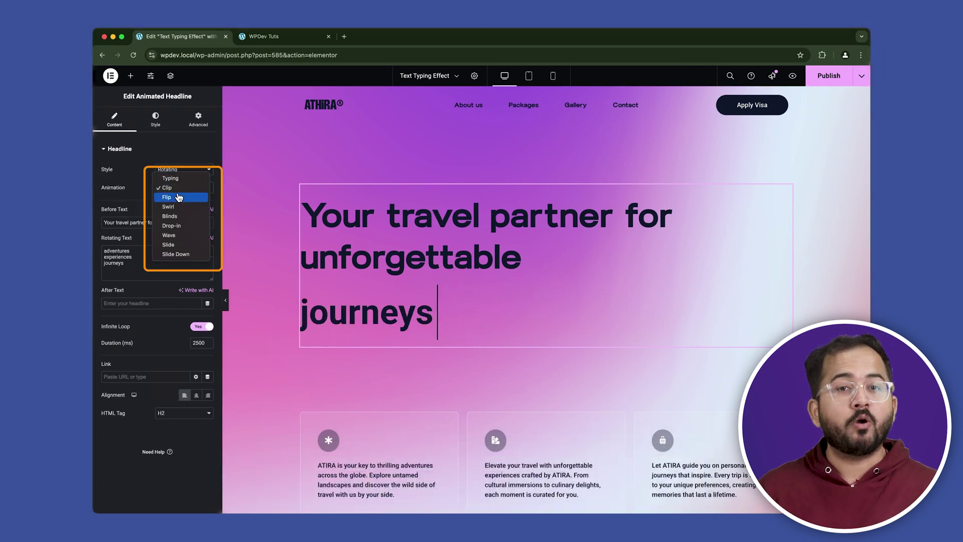
click(180, 199)
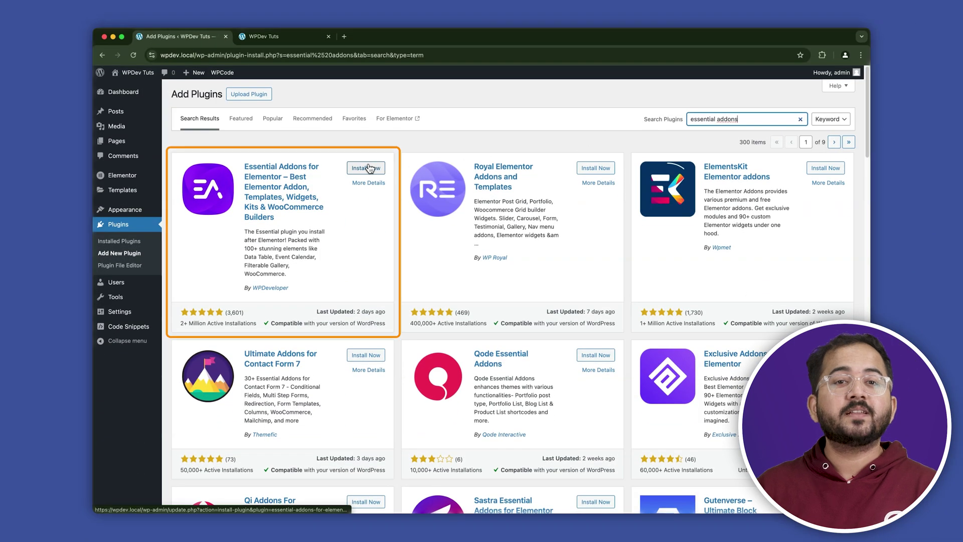
Install Essential Addons for Elementor from the Add Plugins search results
click(365, 168)
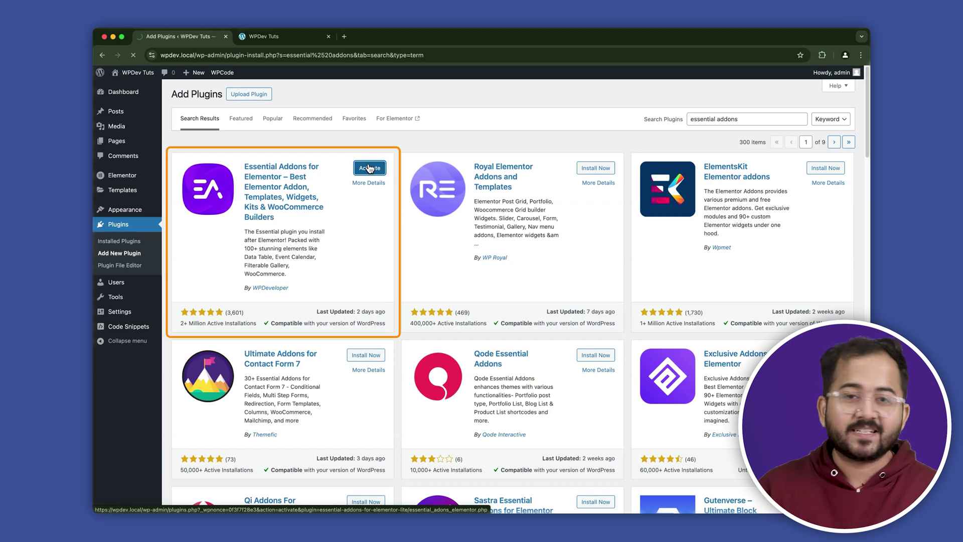
Activate Essential Addons, open Text Typing Effect in Elementor, and drop a Fancy Text widget into the hero
click(370, 169)
mouse_move(145, 144)
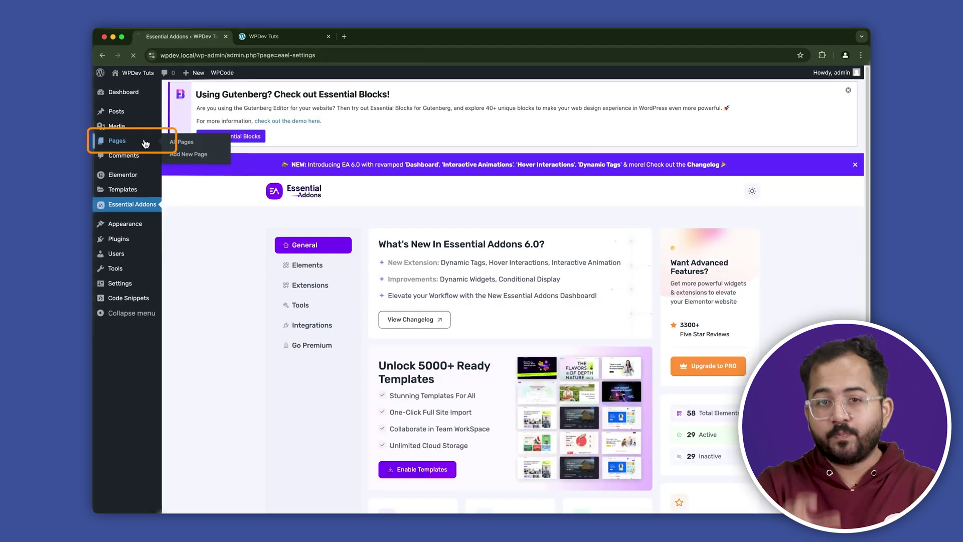
click(145, 144)
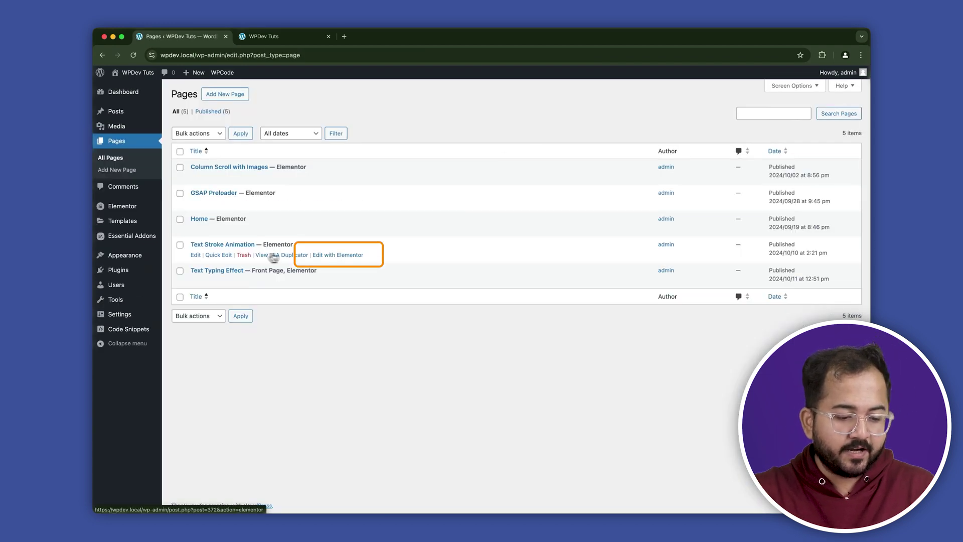
right_click(329, 260)
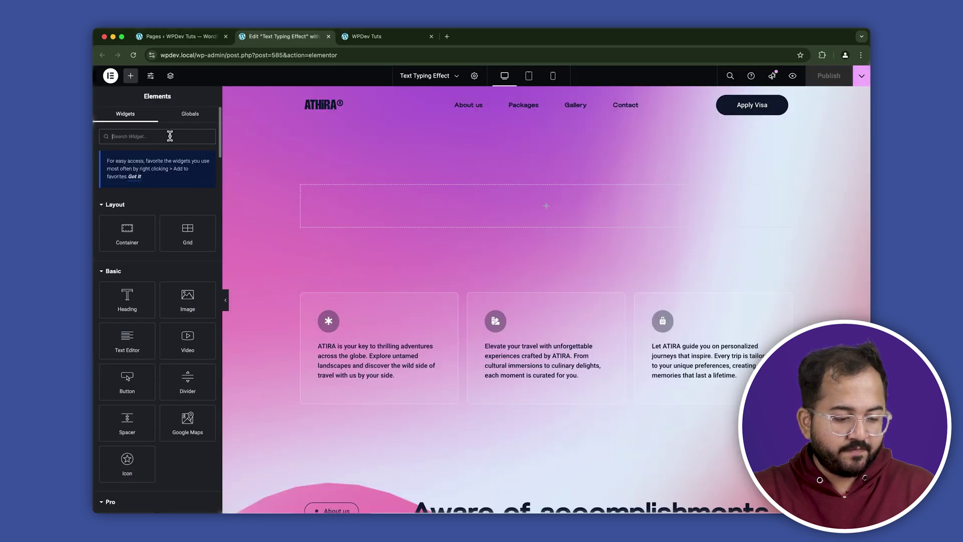
text(head)
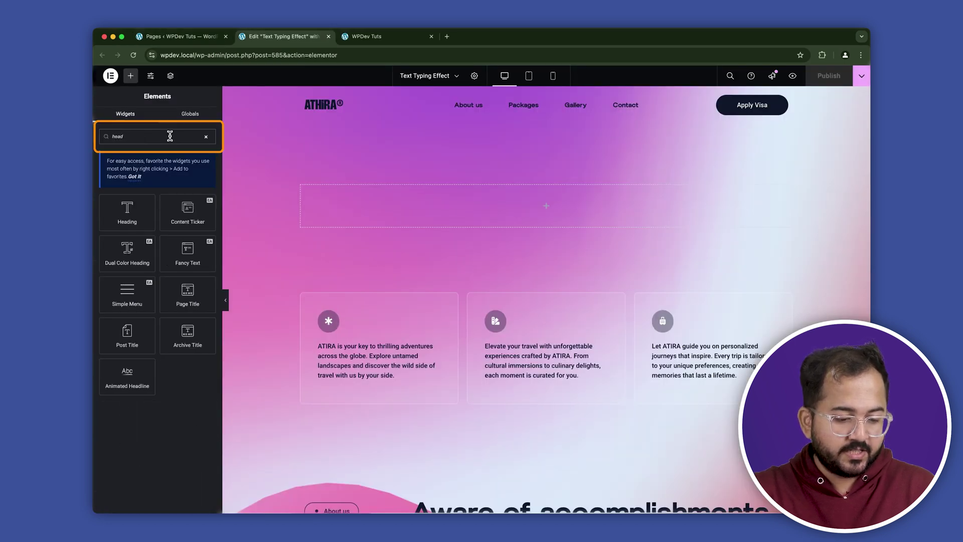
drag(209, 266, 552, 203)
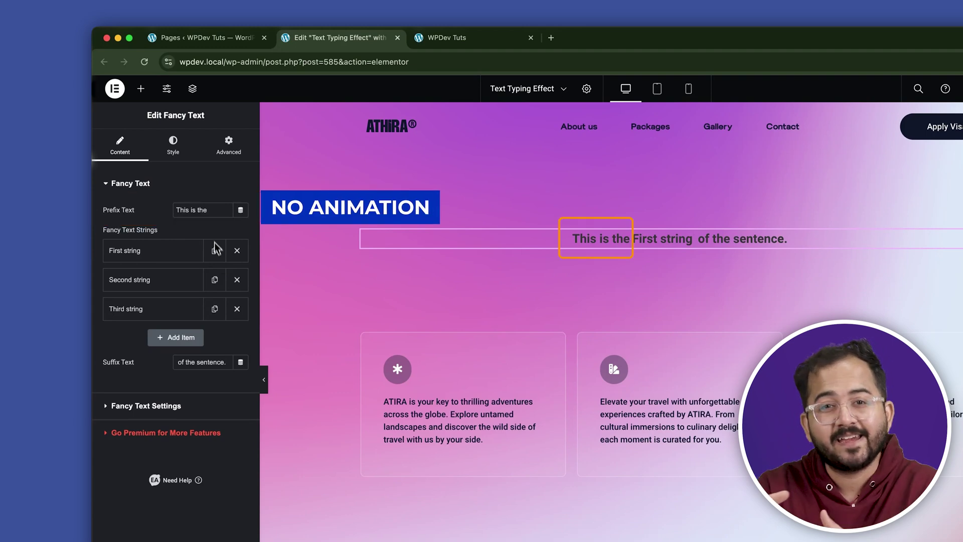
Replace the Fancy Text prefix with 'Your travel partner for unforgettable' and delete the default suffix
triple_click(204, 210)
text(Your travel partner)
text( for unforgettable)
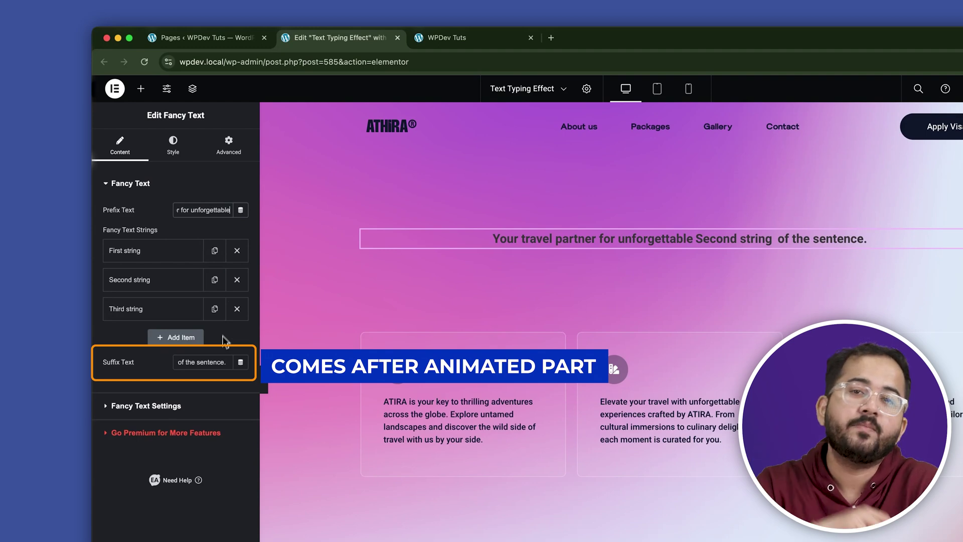
click(217, 361)
triple_click(217, 362)
key(BackSpace)
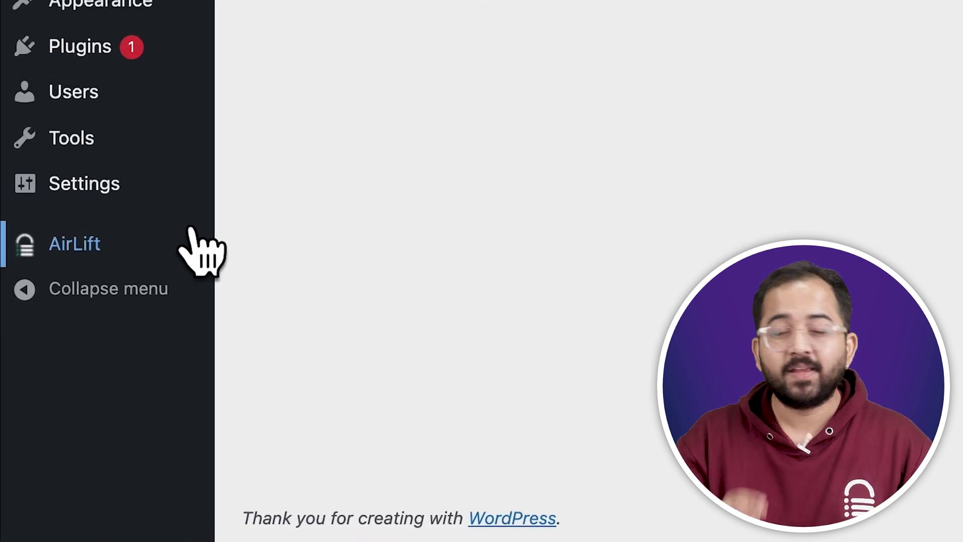
click(188, 234)
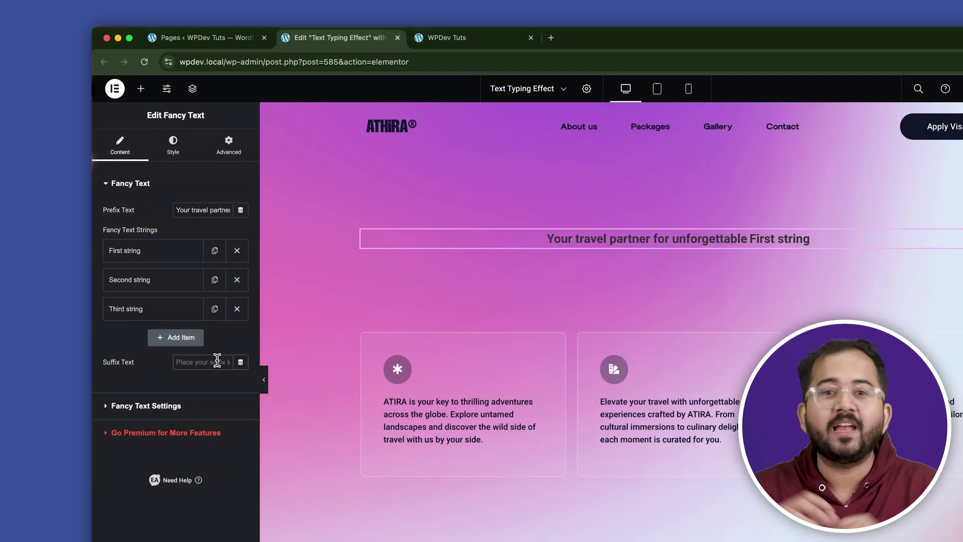
Left-align the Fancy Text heading and keep Style 1 as the style type
click(214, 405)
click(213, 265)
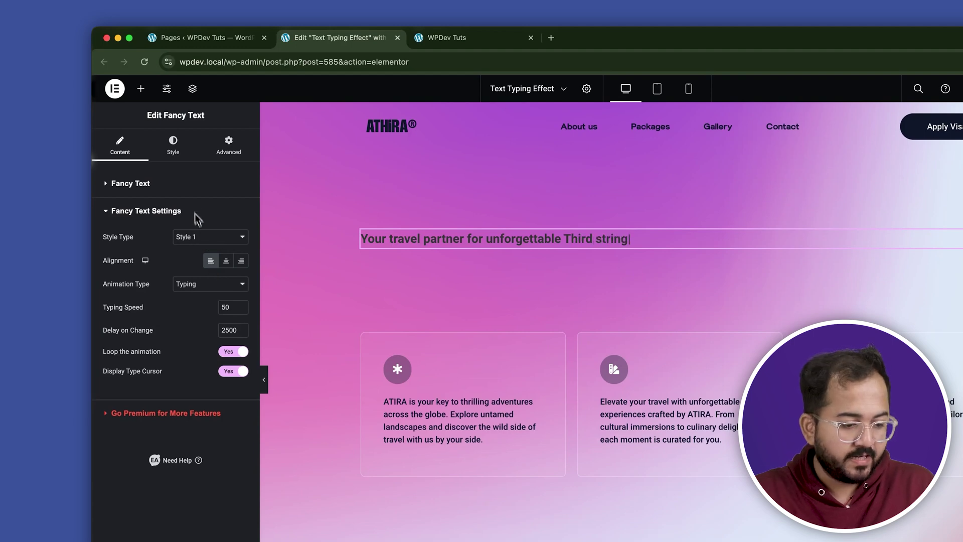
click(197, 238)
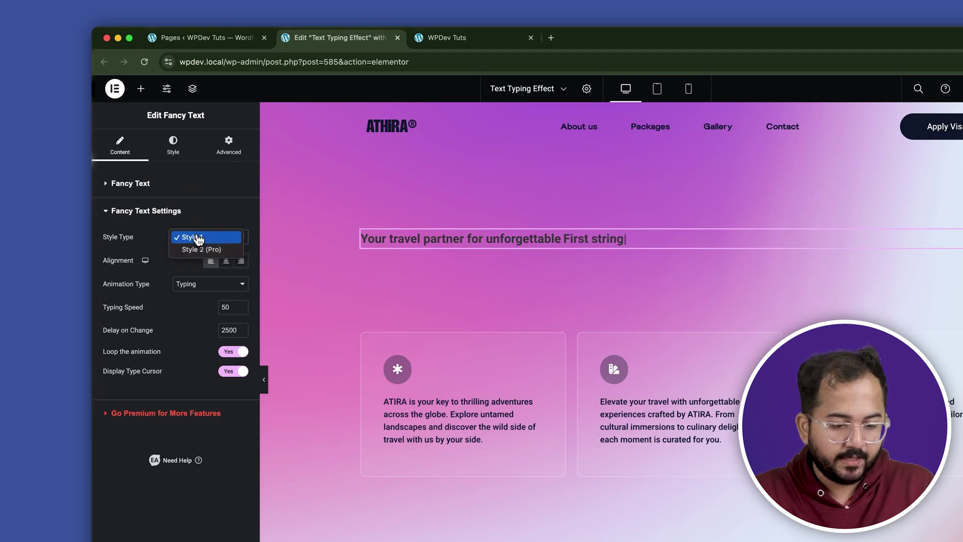
click(197, 261)
Try the Fade and Fade Up animations, then return to the Typing animation
click(195, 283)
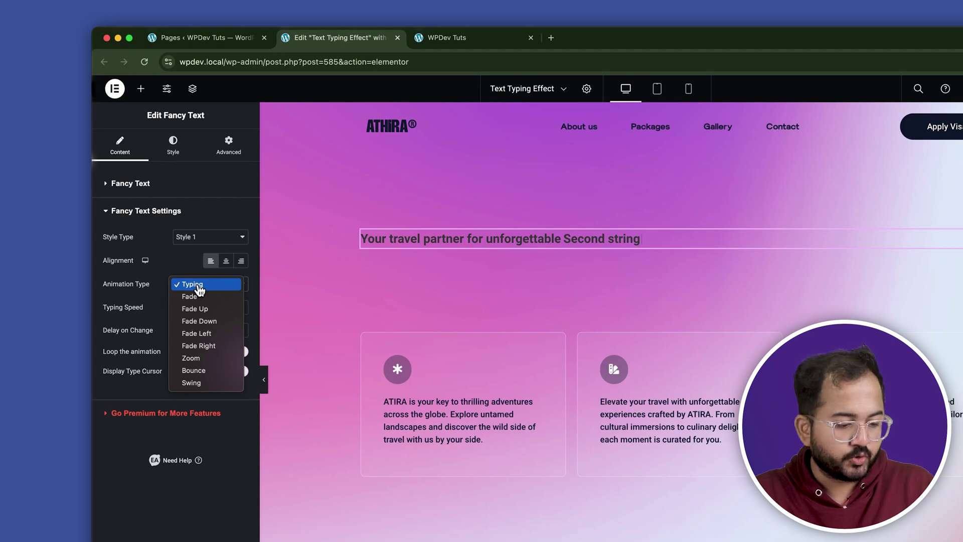
click(200, 297)
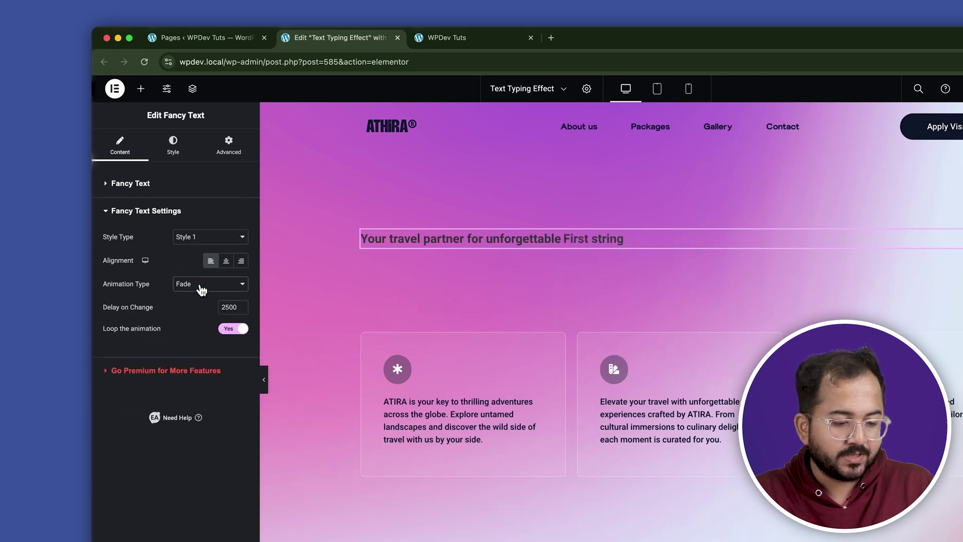
click(201, 290)
click(204, 296)
click(203, 284)
click(208, 261)
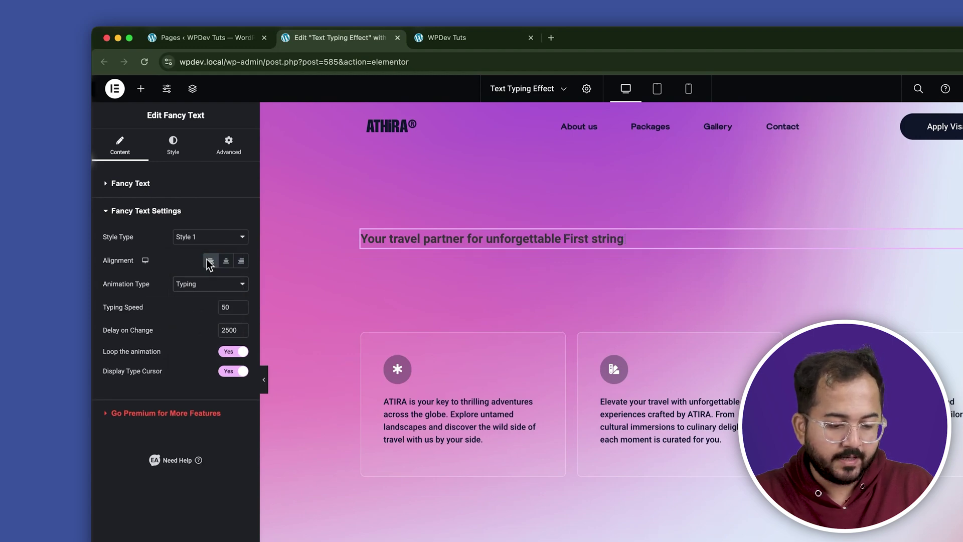
Change the first two Fancy Text strings to adventures and experiences, selecting the third for replacement
click(120, 183)
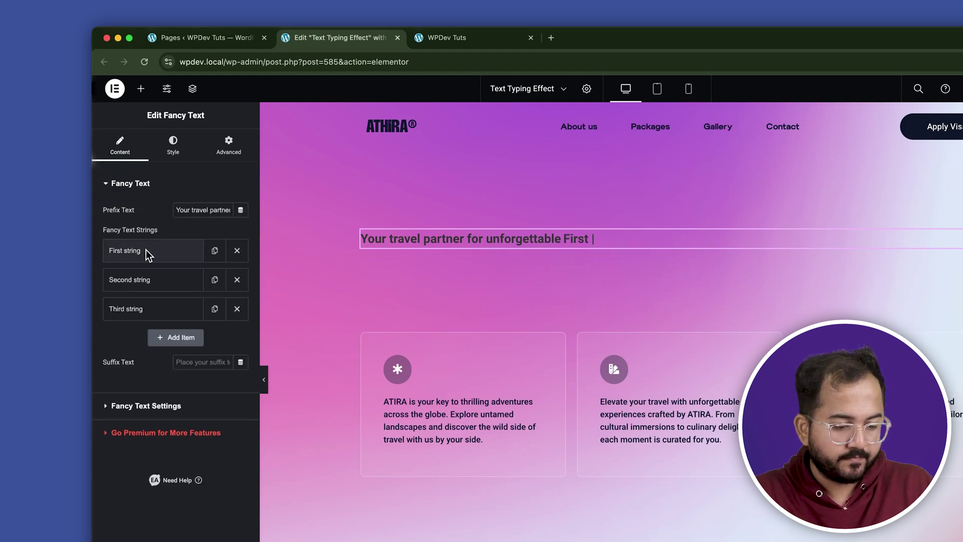
click(175, 250)
triple_click(164, 289)
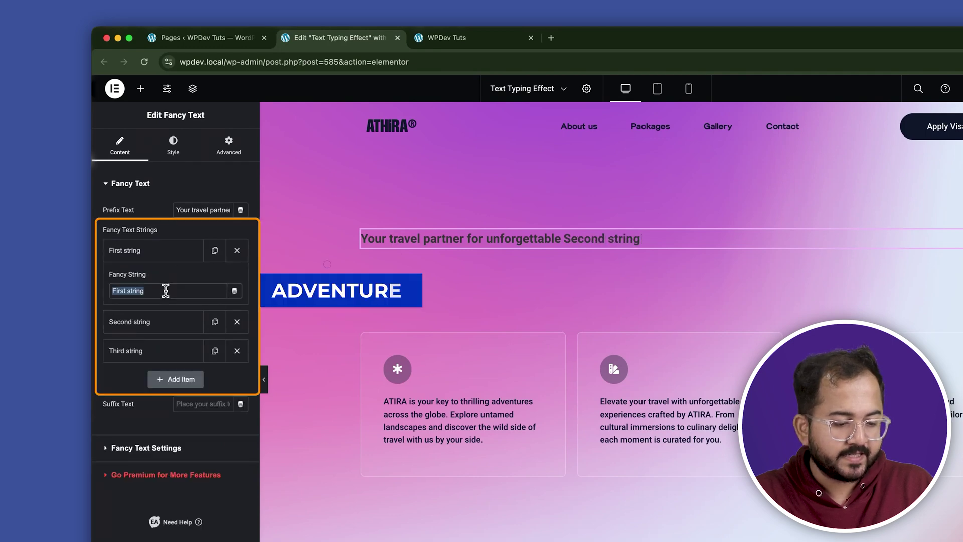
text(adventures)
click(161, 321)
triple_click(163, 319)
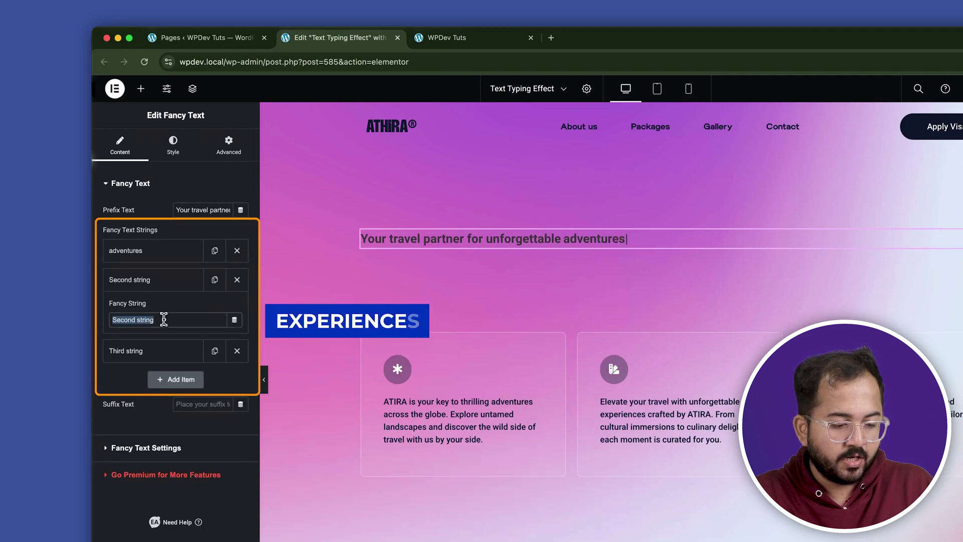
text(j)
key(BackSpace)
text(experiences)
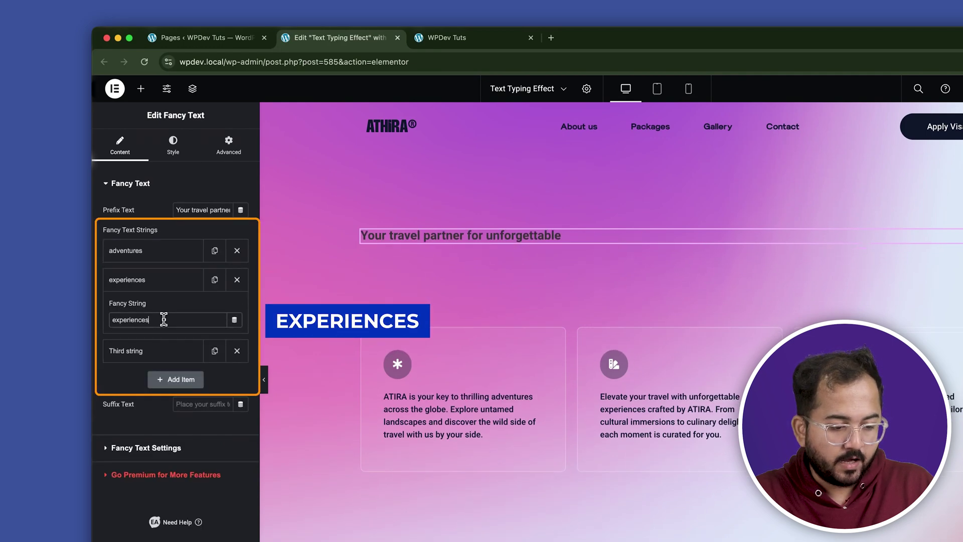
click(163, 350)
triple_click(163, 349)
Make the third string journeys and give the prefix the dark global colour
text(journeys)
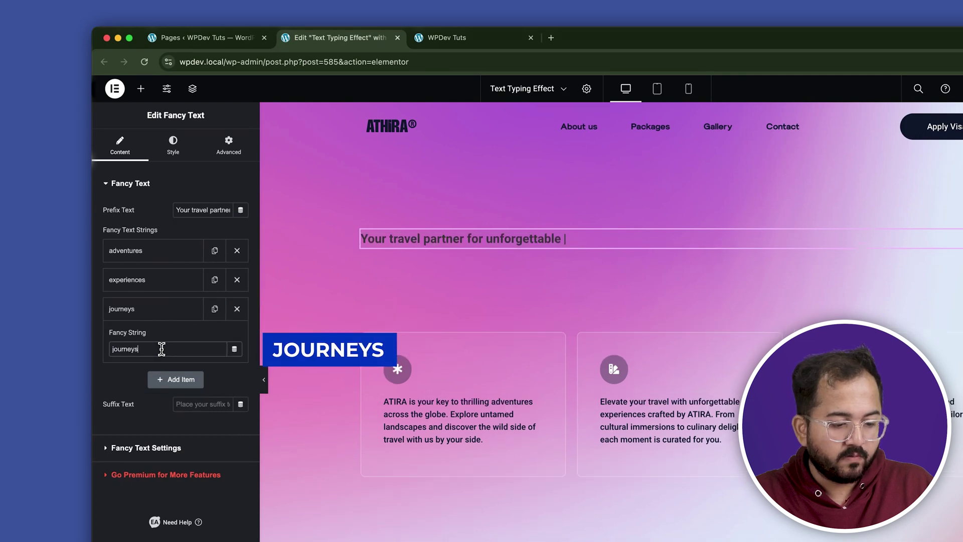
click(186, 149)
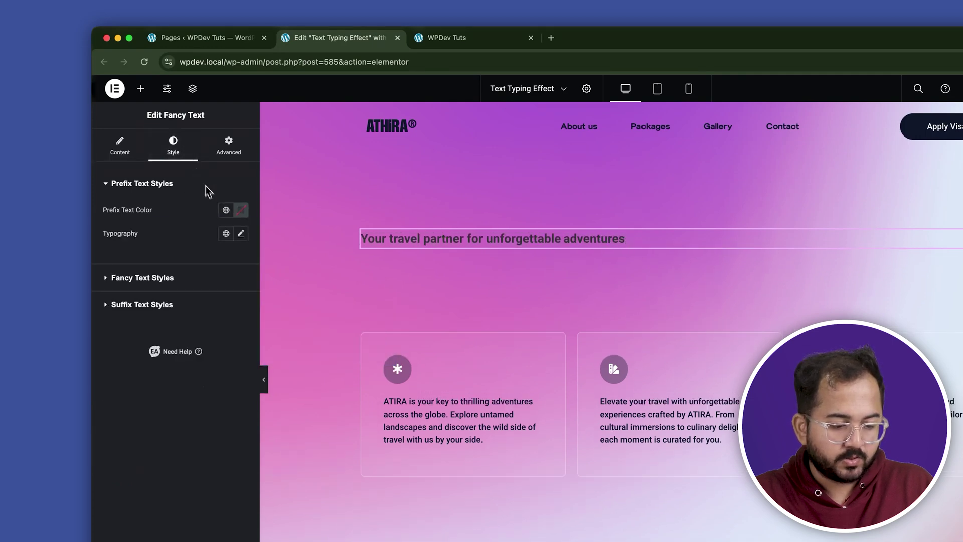
click(225, 210)
click(193, 349)
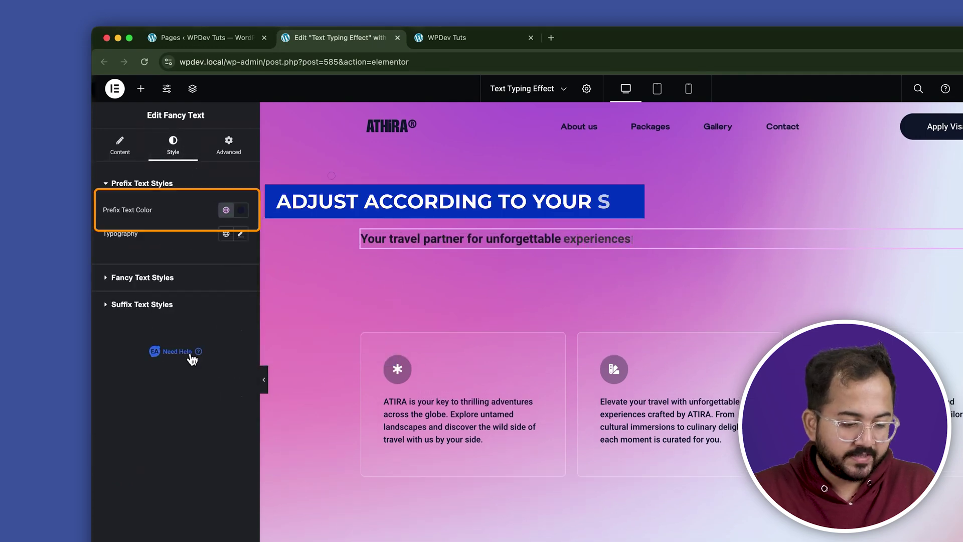
Set the prefix typography to the BlauerNue font at a much larger size
click(241, 234)
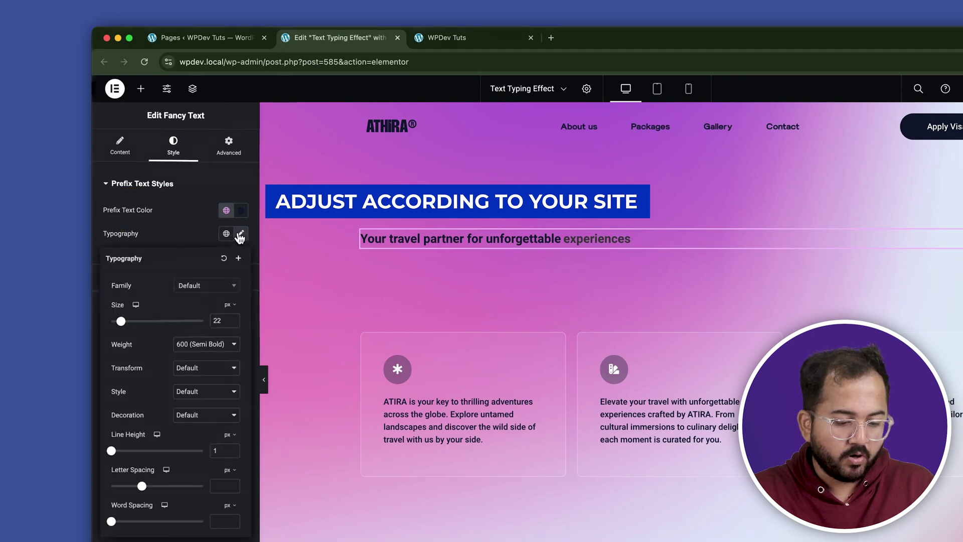
click(228, 287)
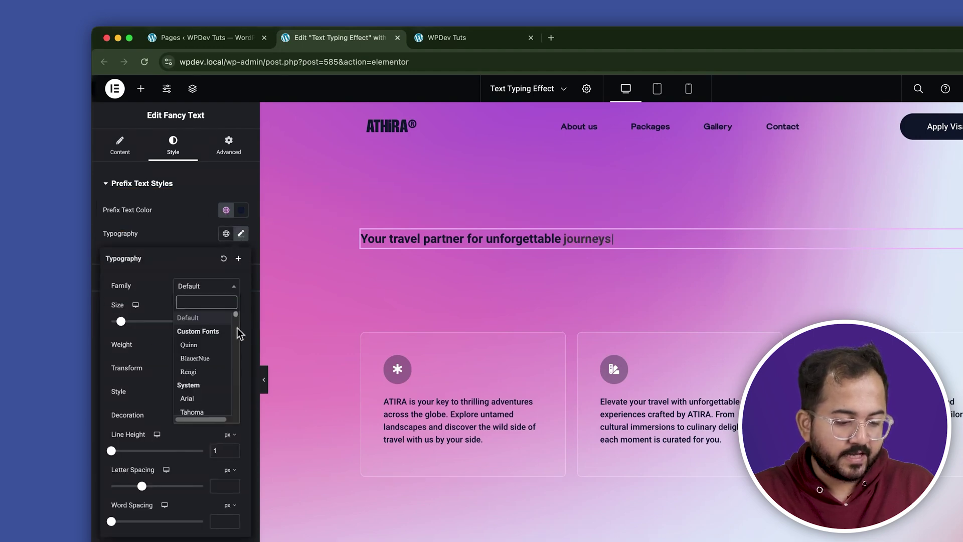
click(205, 358)
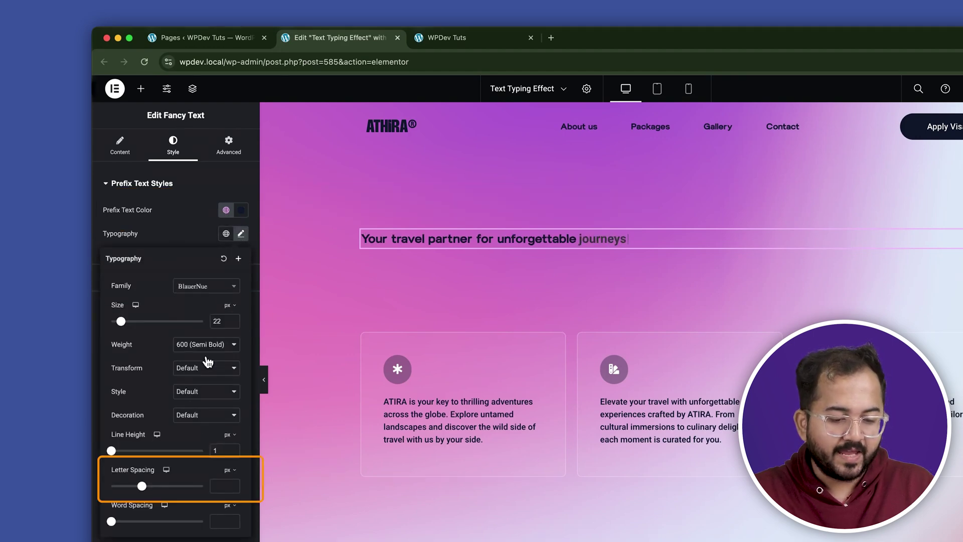
double_click(221, 322)
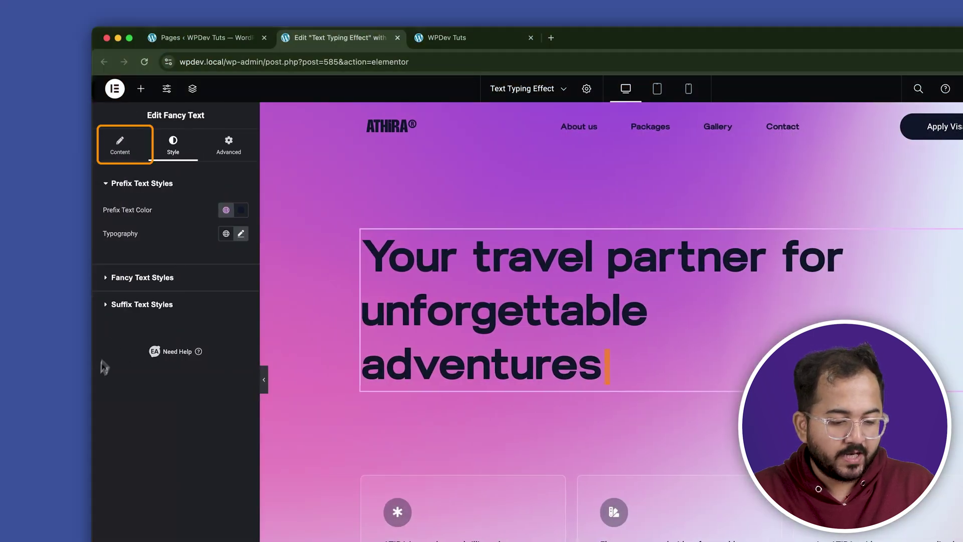
Leave the typing cursor enabled, then reload the live site to see the typed words
click(121, 149)
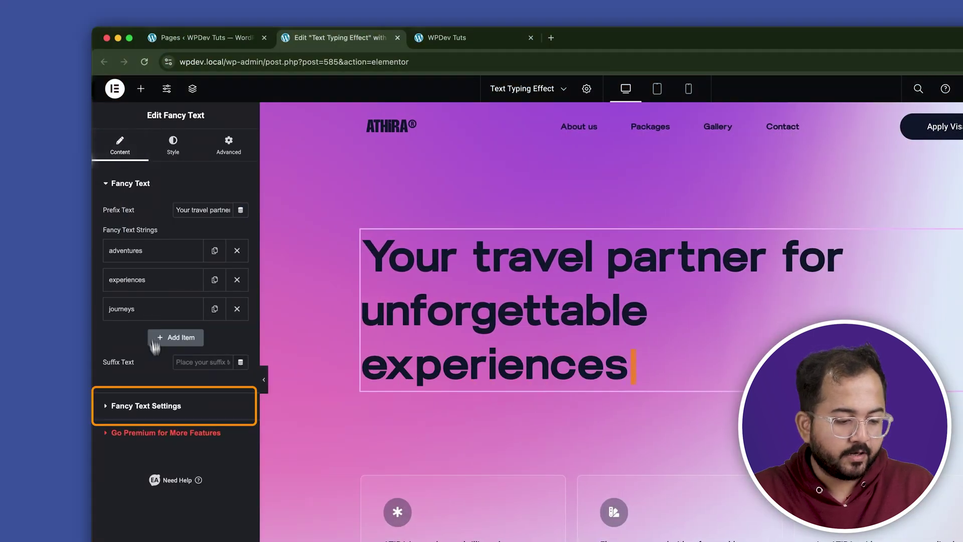
click(161, 405)
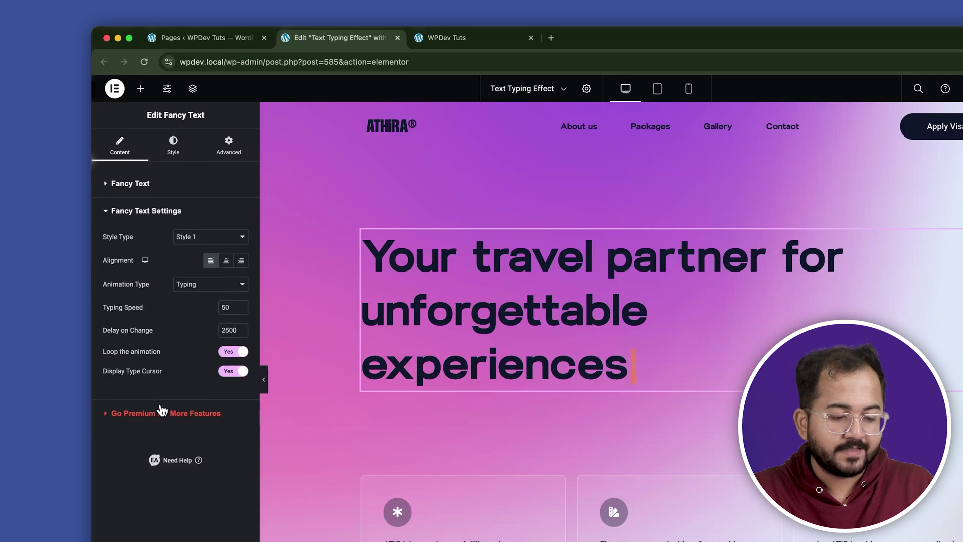
click(229, 377)
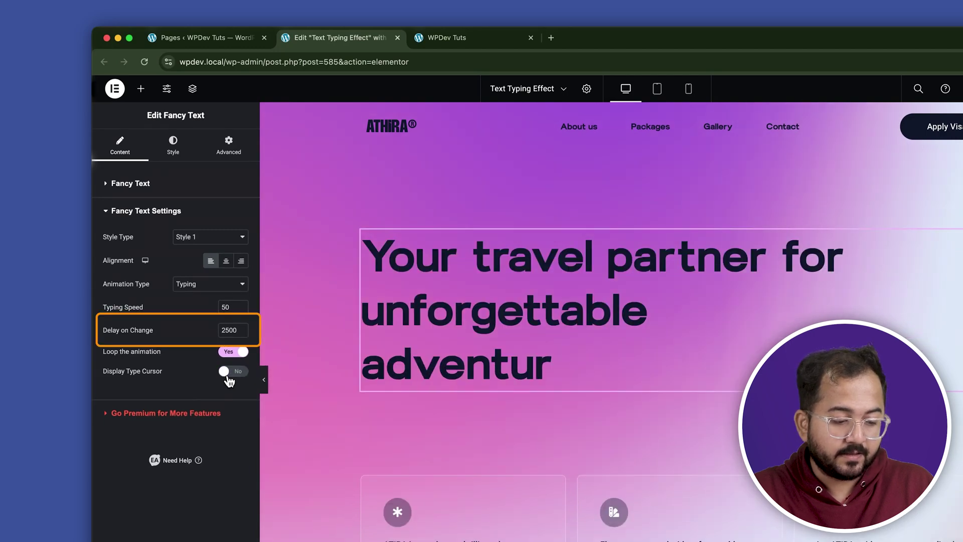
click(229, 374)
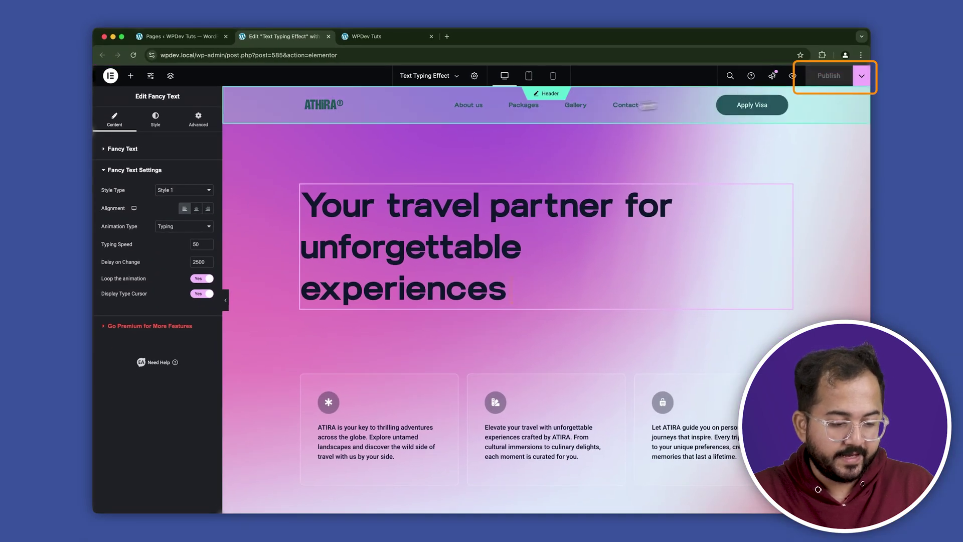
click(367, 36)
click(133, 55)
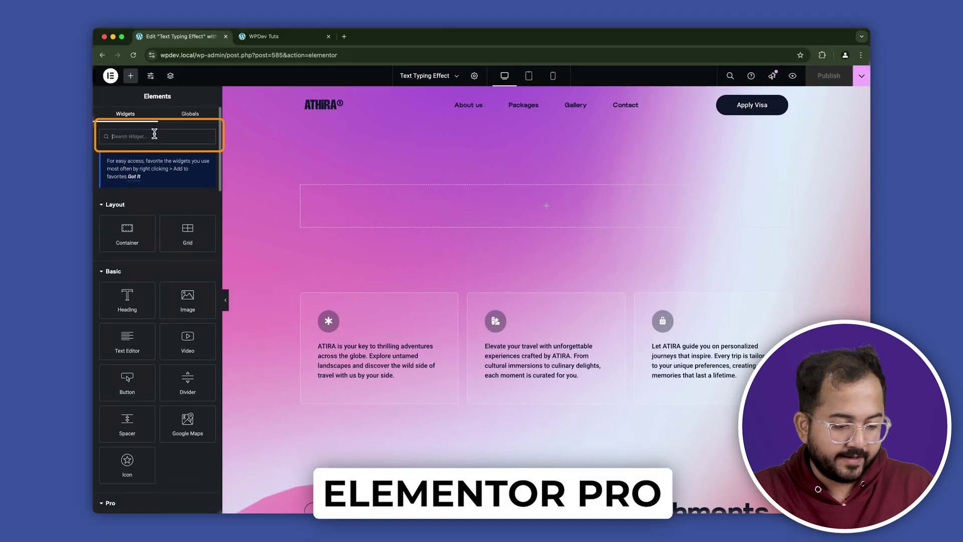
Search 'animated' and drag the Animated Headline widget into the empty hero area
text(animated)
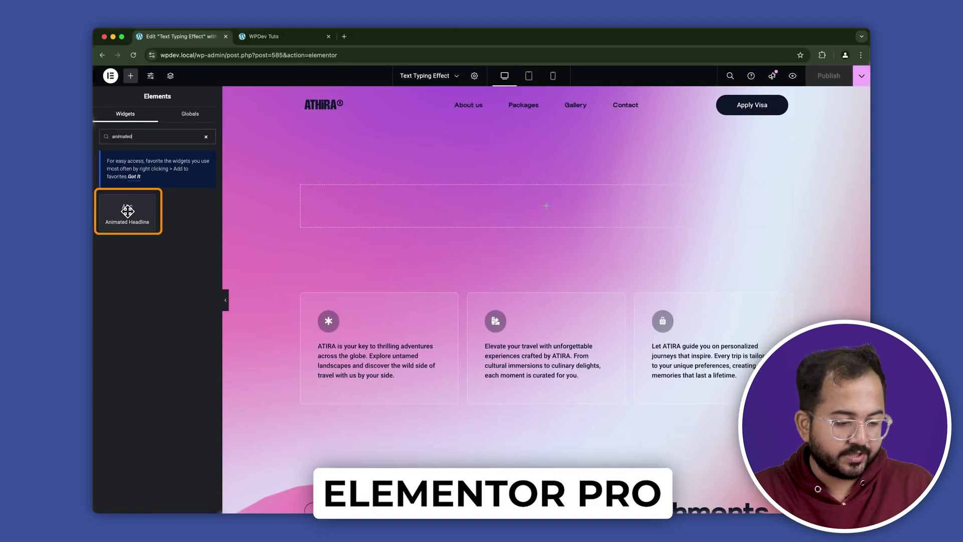
drag(128, 211, 518, 207)
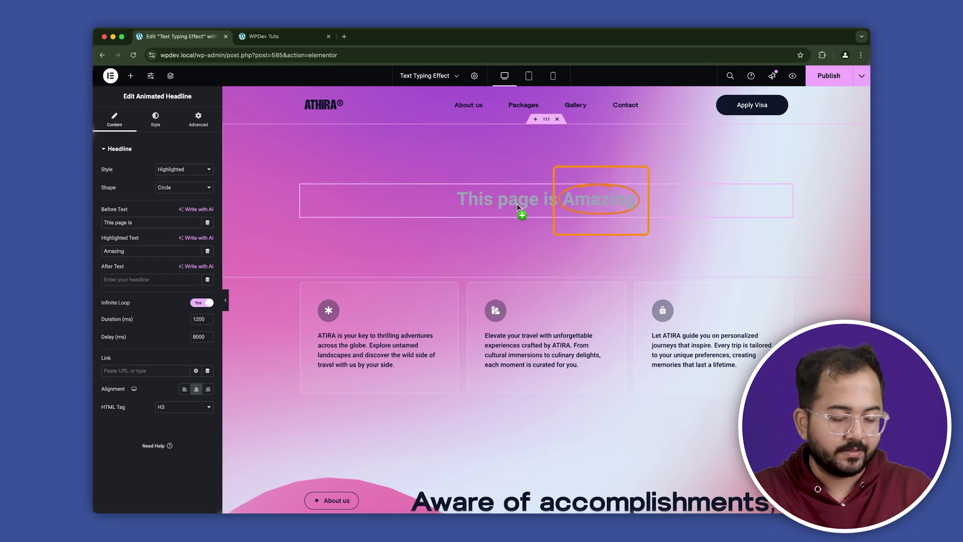
Set the before text to 'Your travel partner for unforgettable' and the highlighted word to 'adventures'
triple_click(134, 222)
text(Your travel partner for u)
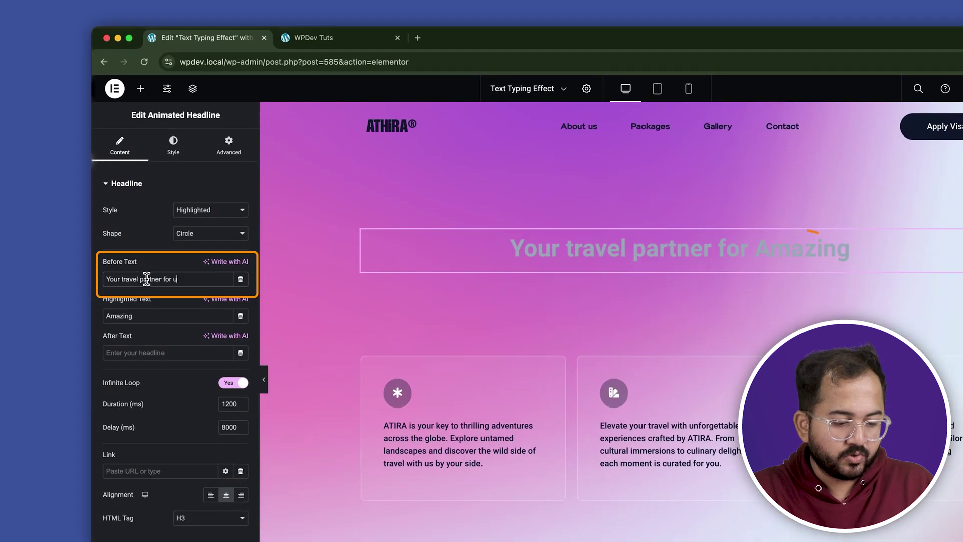
text(nforgettable)
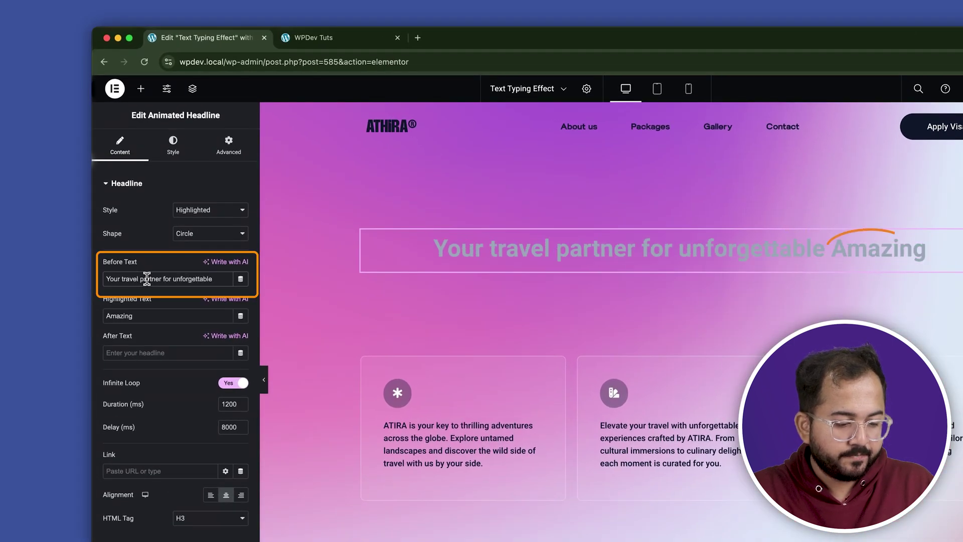
double_click(143, 314)
text(adventures)
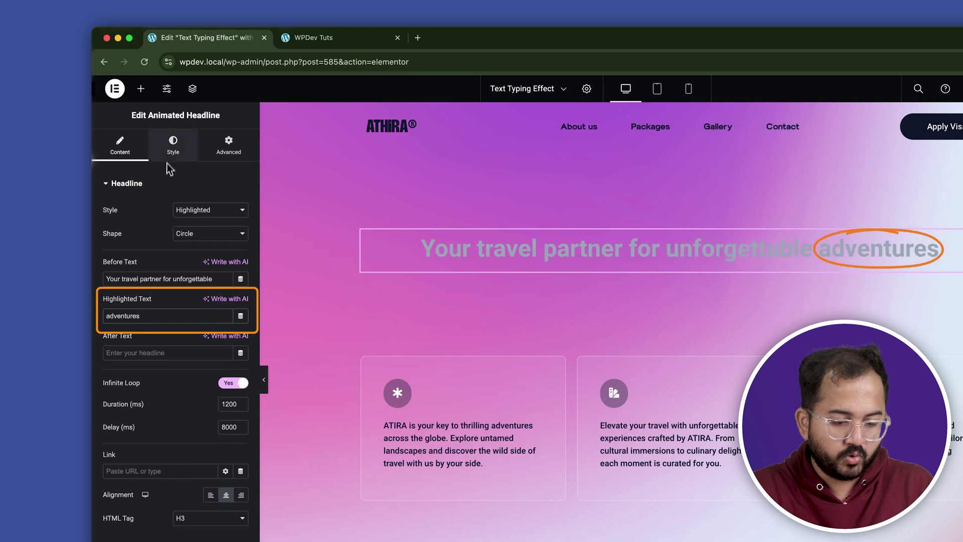
Cycle the highlight shape through curly, underline, double, zigzag, diagonal and strikethrough, settling on X
click(202, 240)
click(200, 247)
click(203, 238)
click(198, 246)
click(206, 234)
click(205, 249)
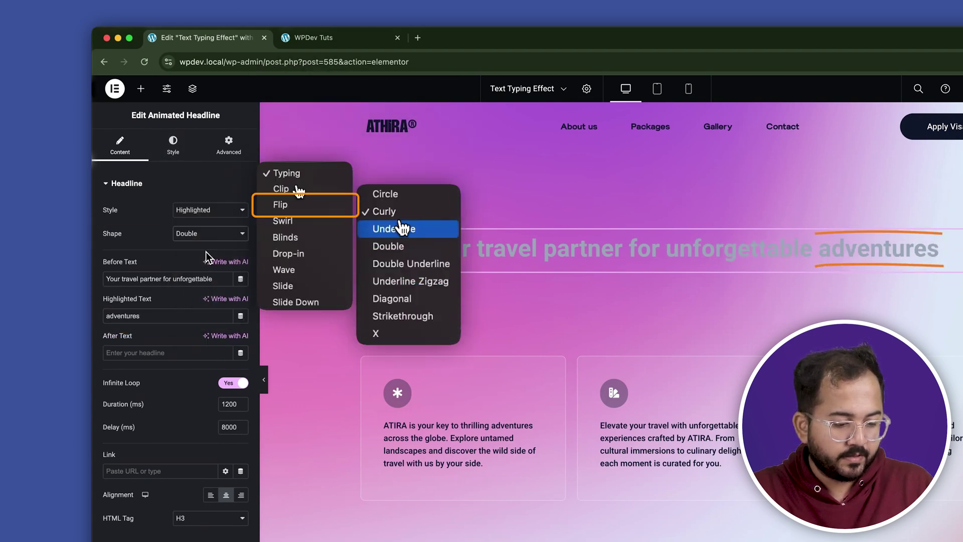
click(206, 236)
click(207, 246)
click(206, 239)
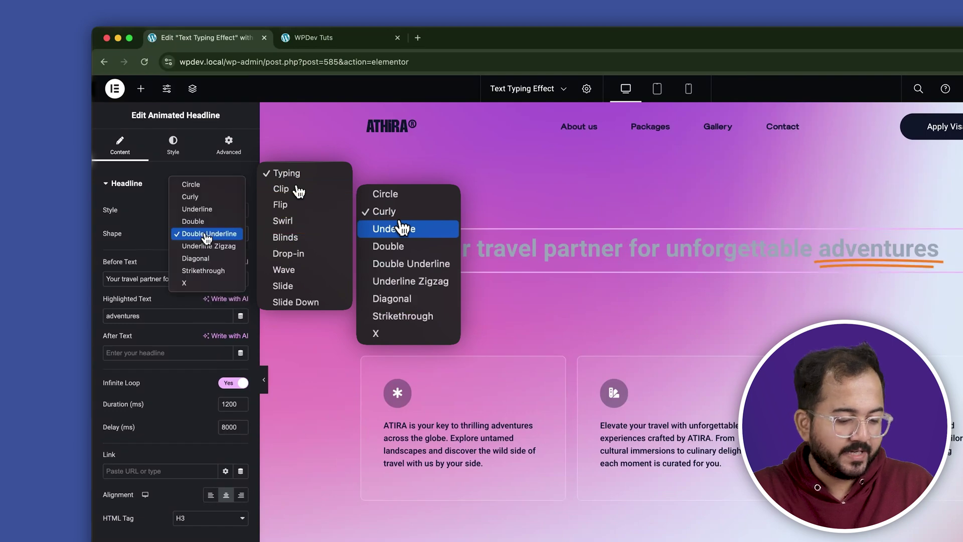
click(206, 246)
click(204, 234)
click(203, 247)
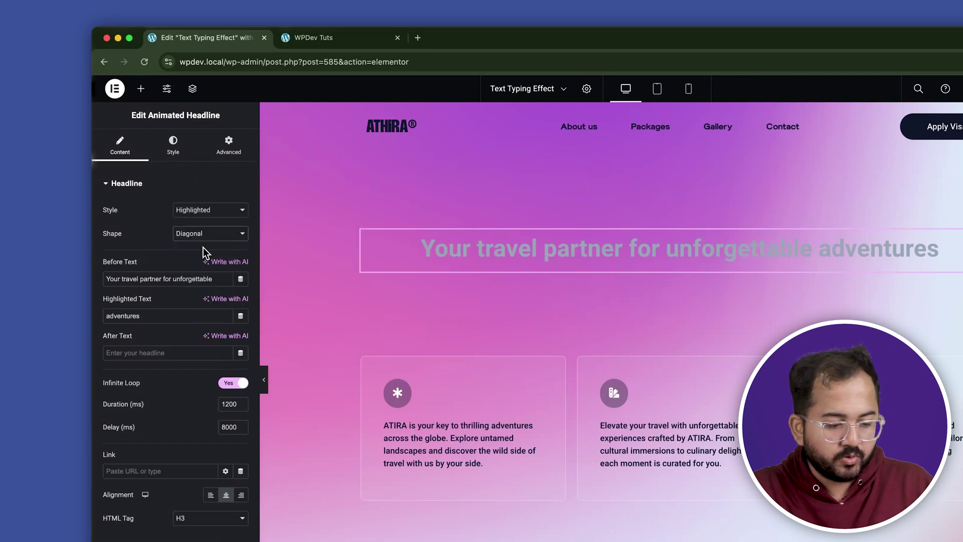
click(203, 236)
click(203, 247)
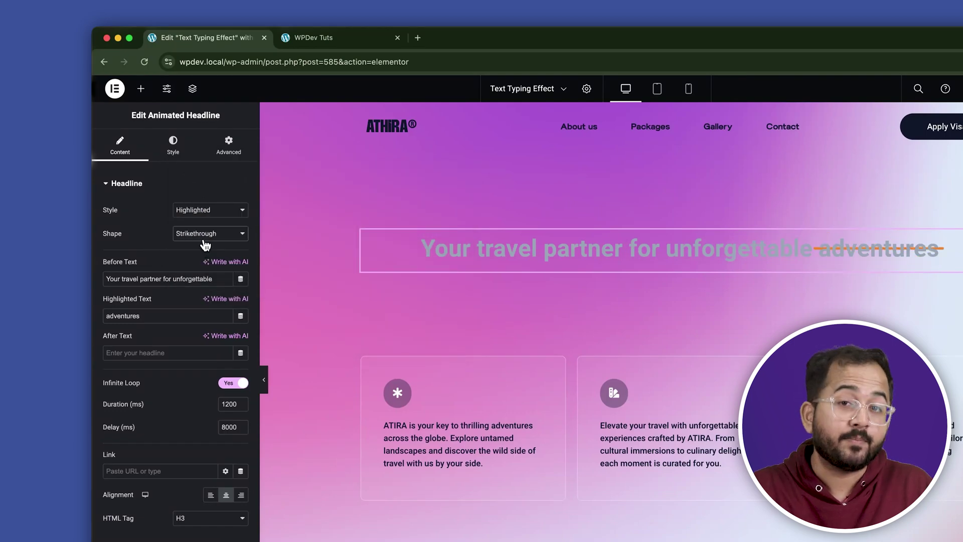
click(203, 243)
click(205, 247)
click(199, 214)
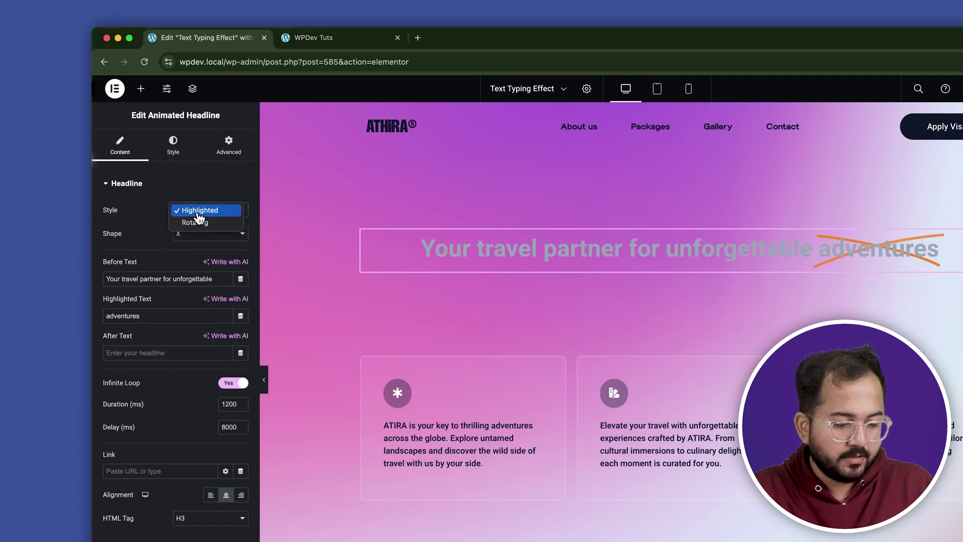
Set the headline style to Rotating with the Typing animation
click(201, 223)
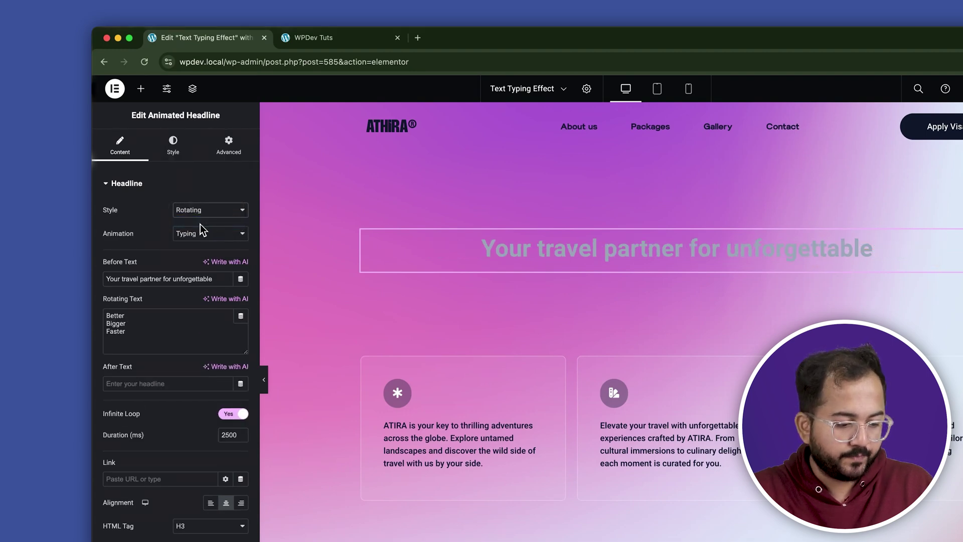
click(201, 233)
click(199, 246)
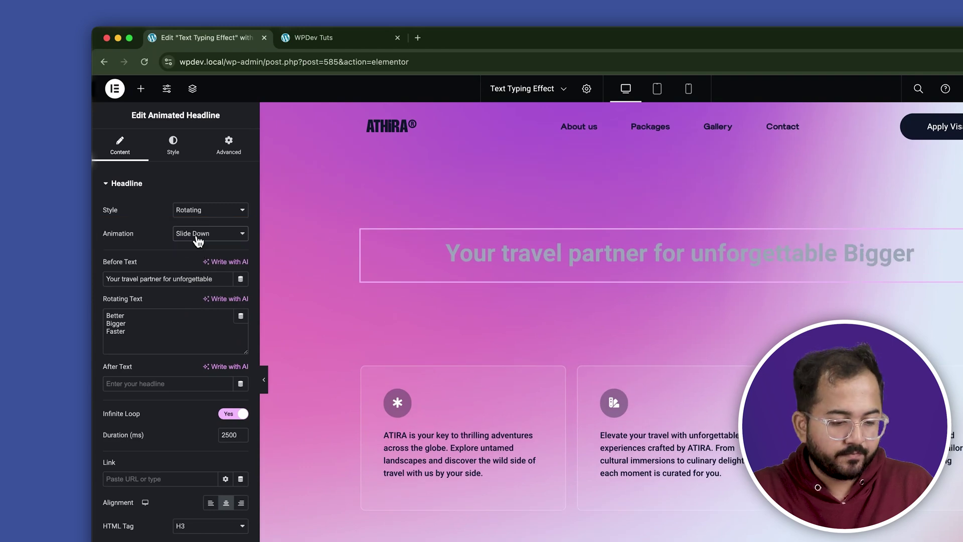
click(201, 233)
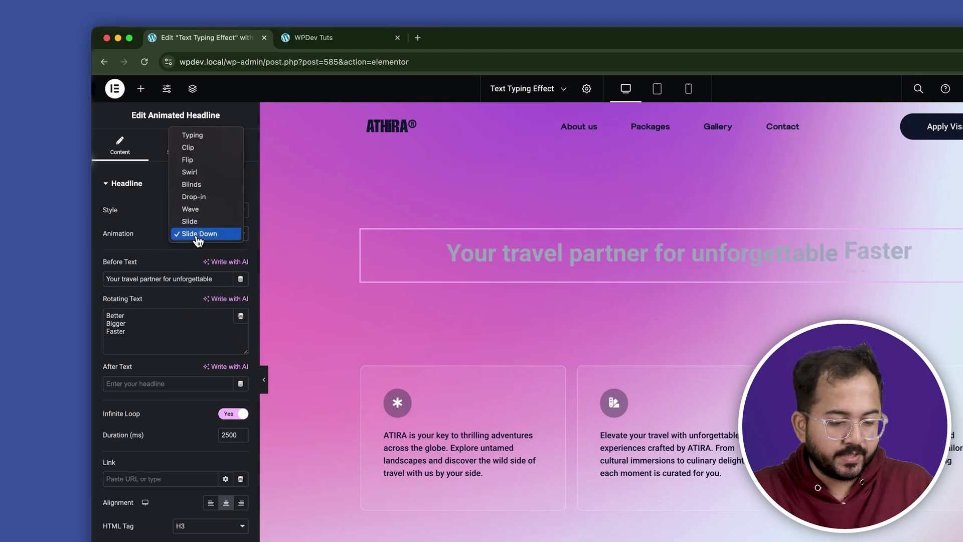
click(211, 140)
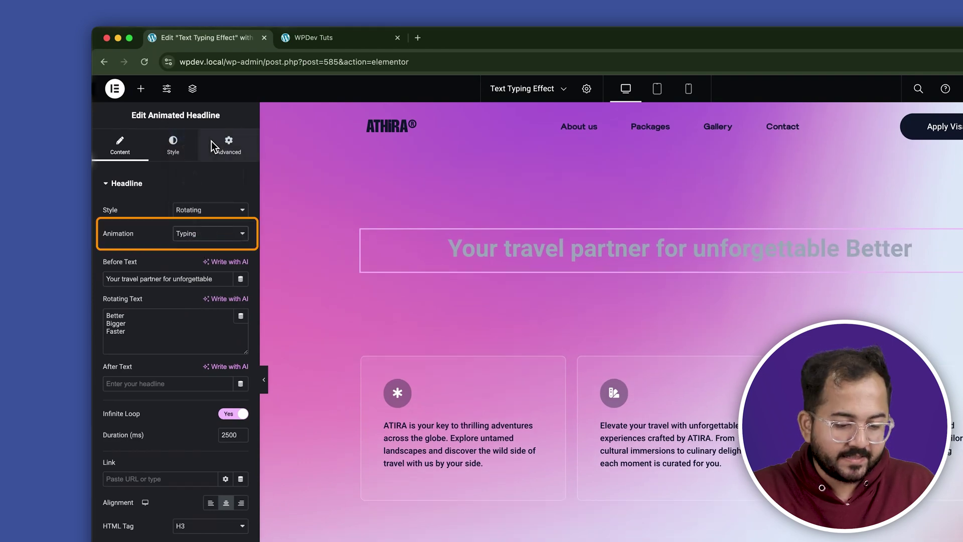
Replace the sample rotating words with 'adventures' and 'experiences', each on its own line
click(148, 320)
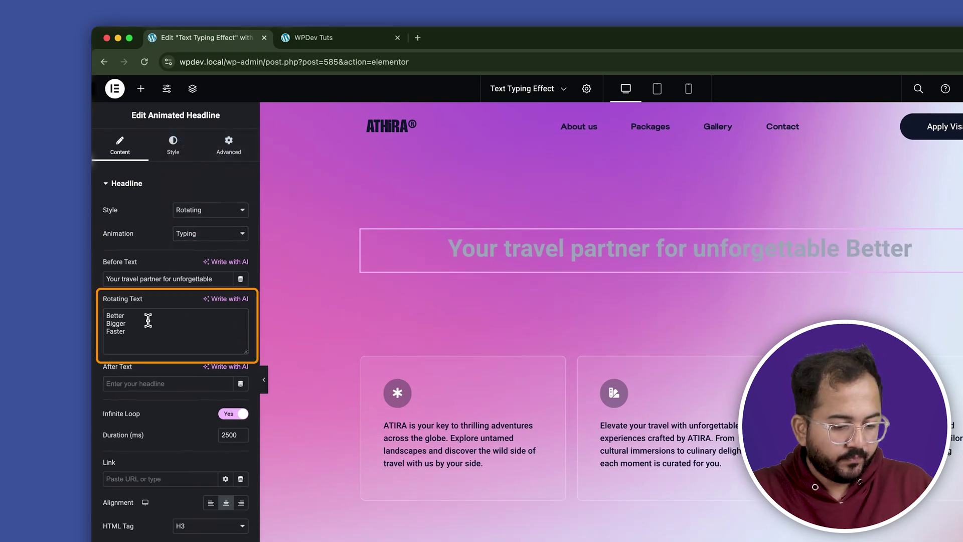
key(super+a)
key(BackSpace)
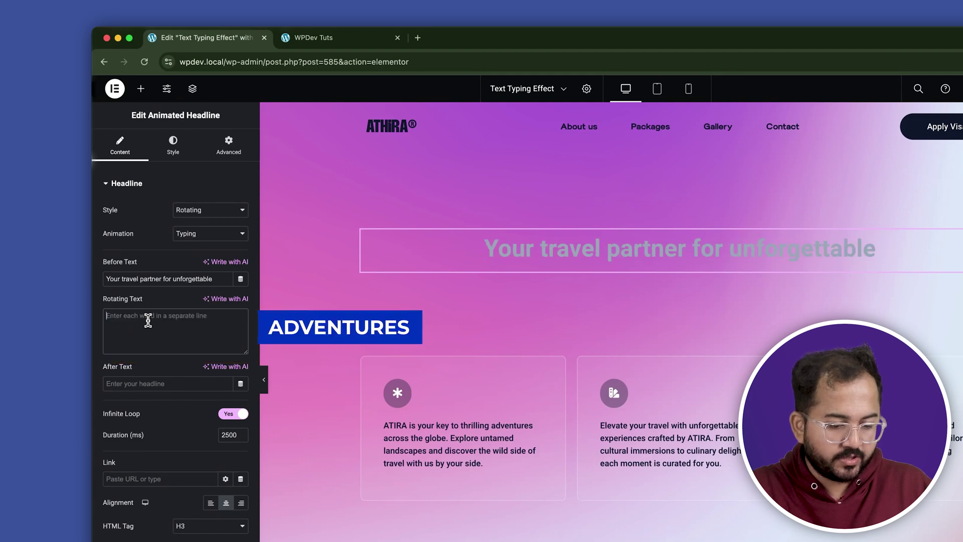
text(adventures)
key(Return)
text(experiences)
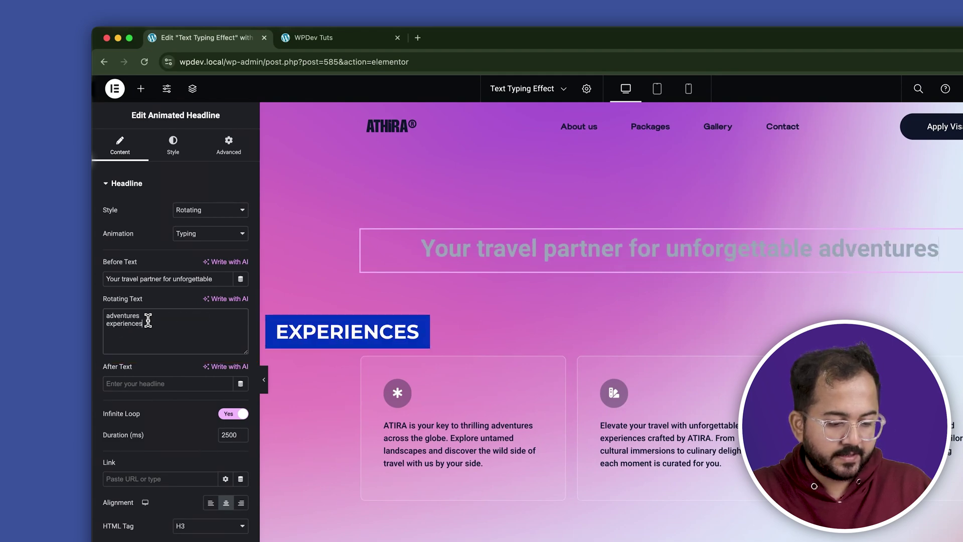
key(Return)
Add 'journeys' as the third rotating word, left-align the headline and make it H2
text(journeys)
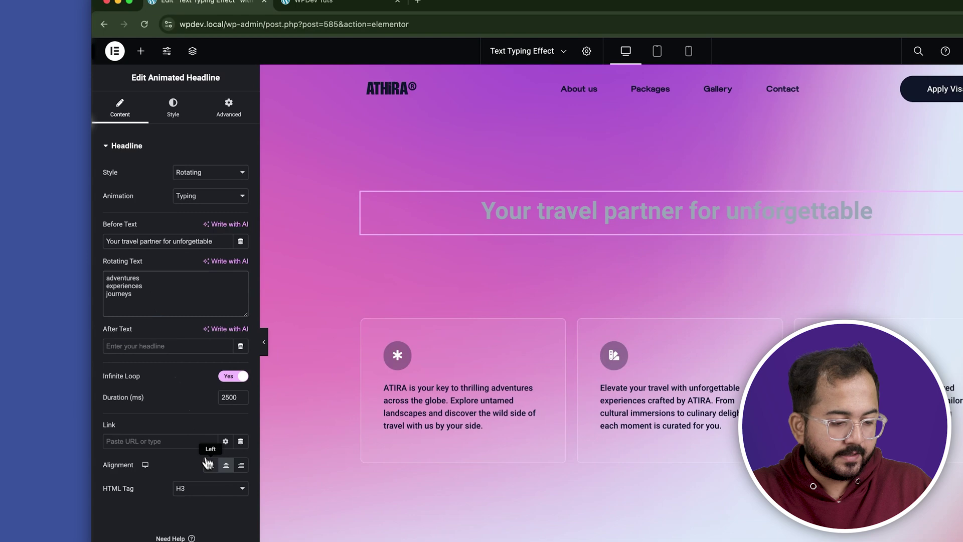
click(208, 464)
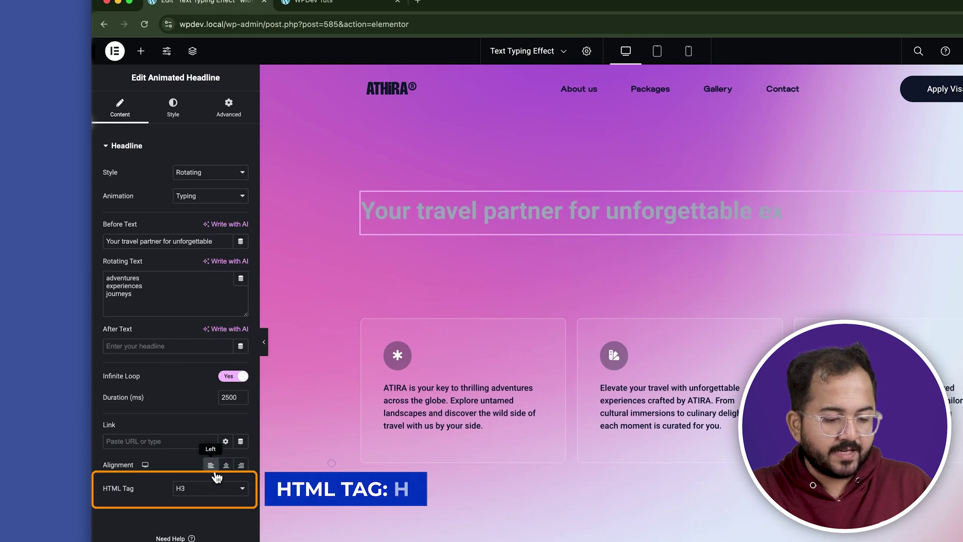
click(203, 490)
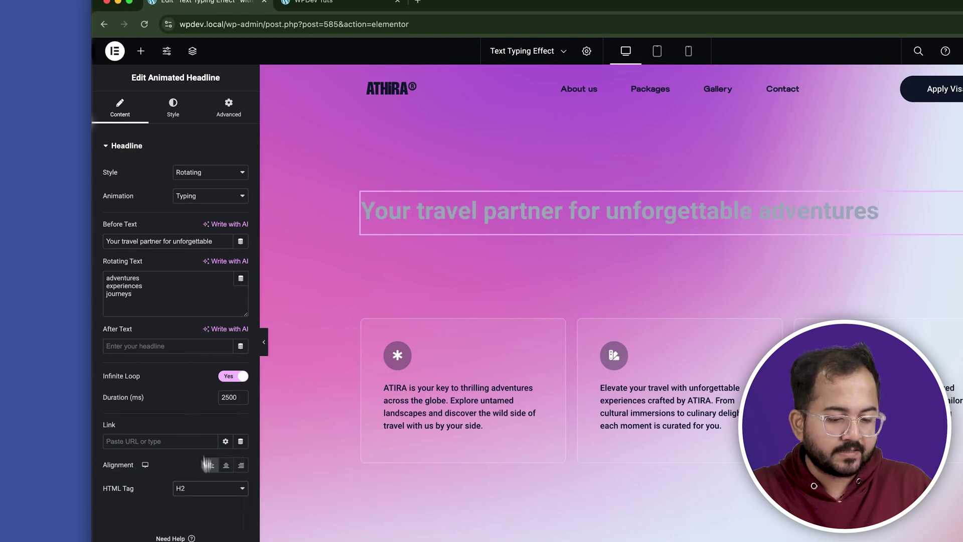
Give the headline a dark global text colour and start changing its typography font family
click(172, 111)
click(226, 172)
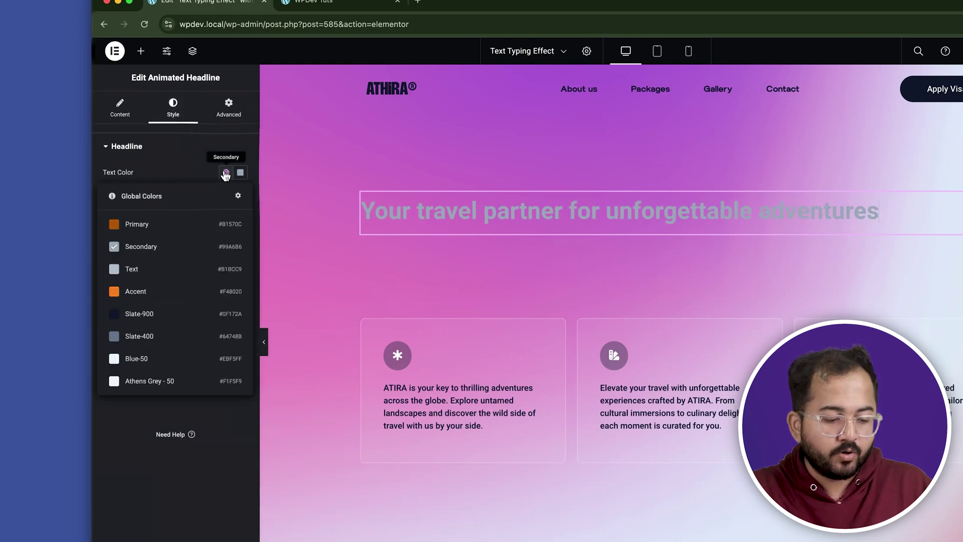
click(217, 202)
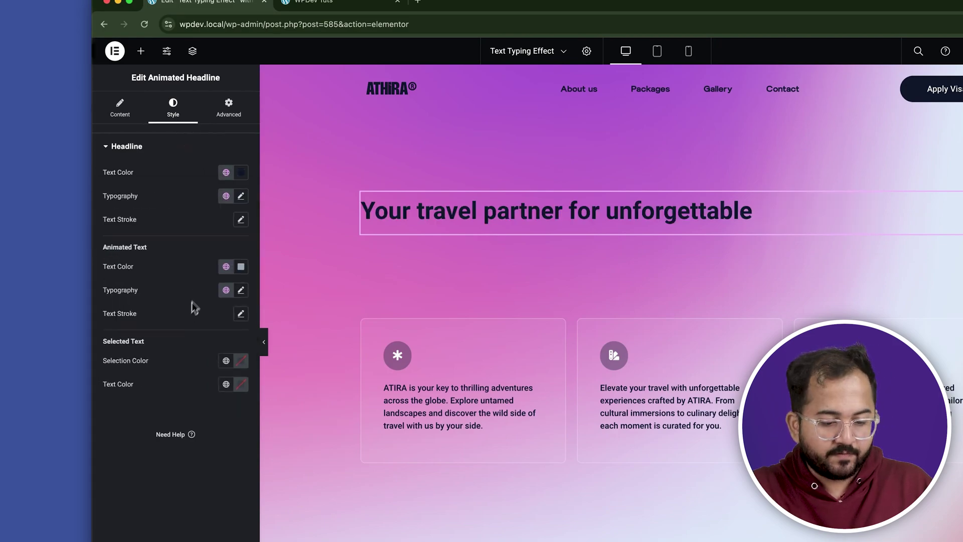
click(240, 196)
click(225, 250)
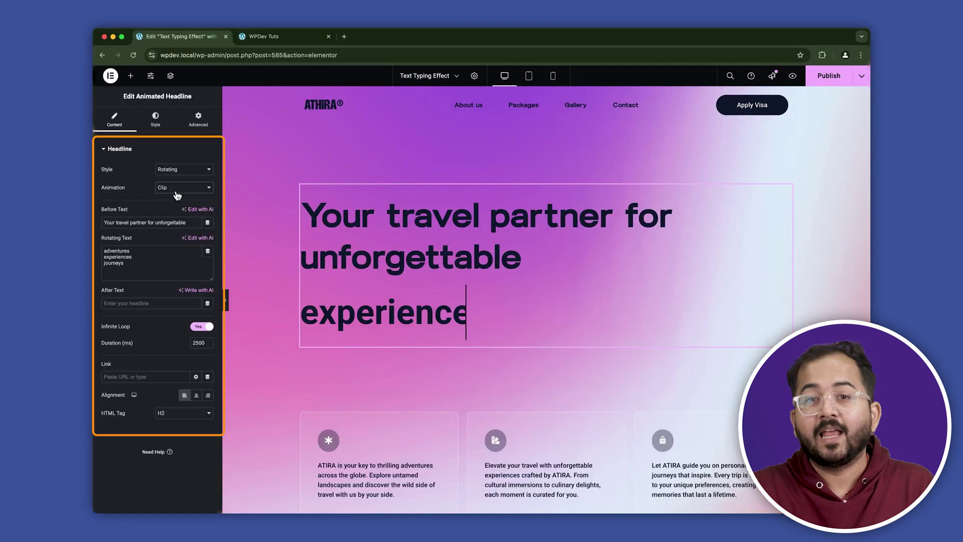
Bring up the Animated Headline's rotation animation choices again
click(177, 188)
Choose Flip as the rotating words' animation
click(179, 196)
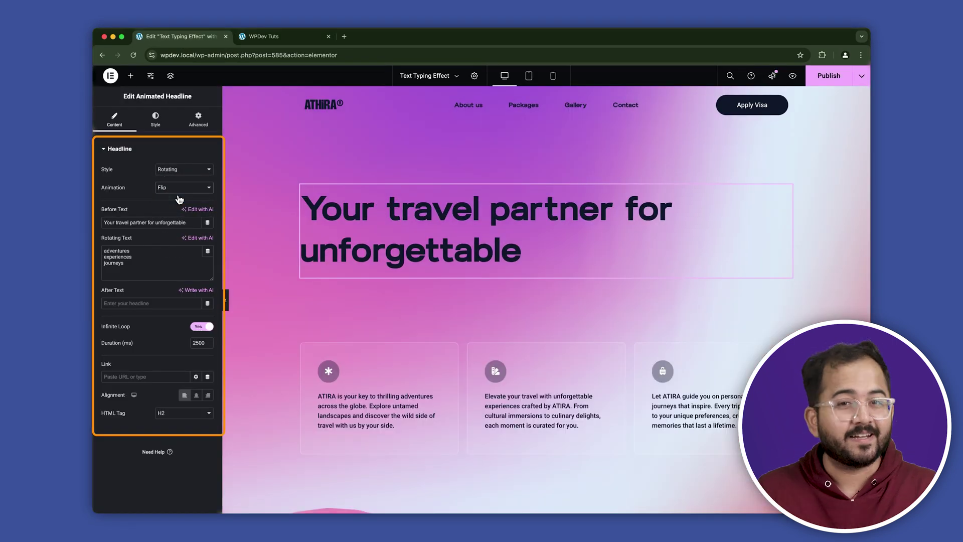